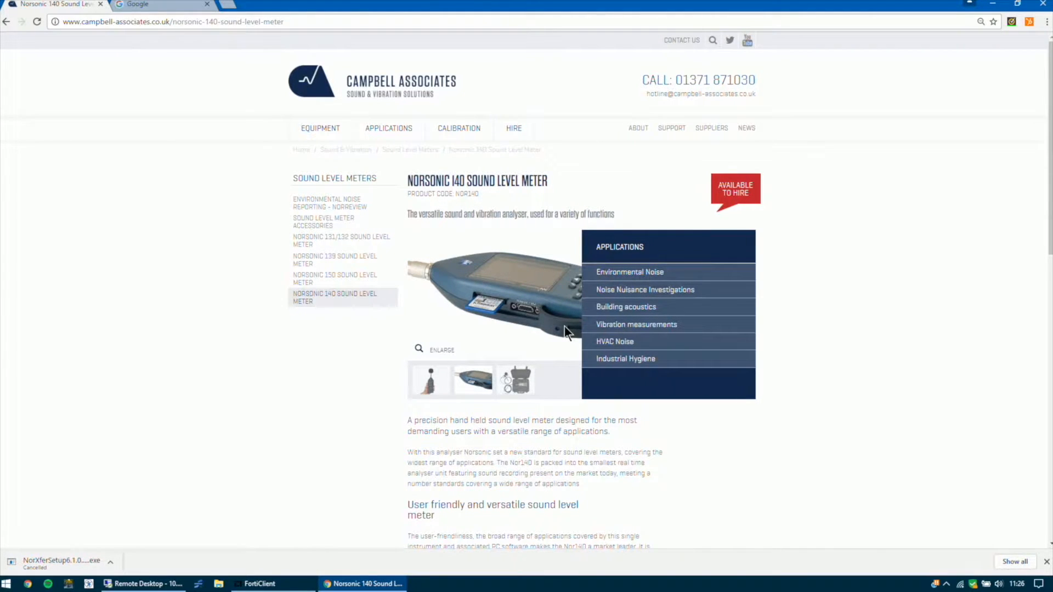
Bring the Google homepage tab to the front in Chrome.
{"action": "left_click", "coordinate": [167, 5]}
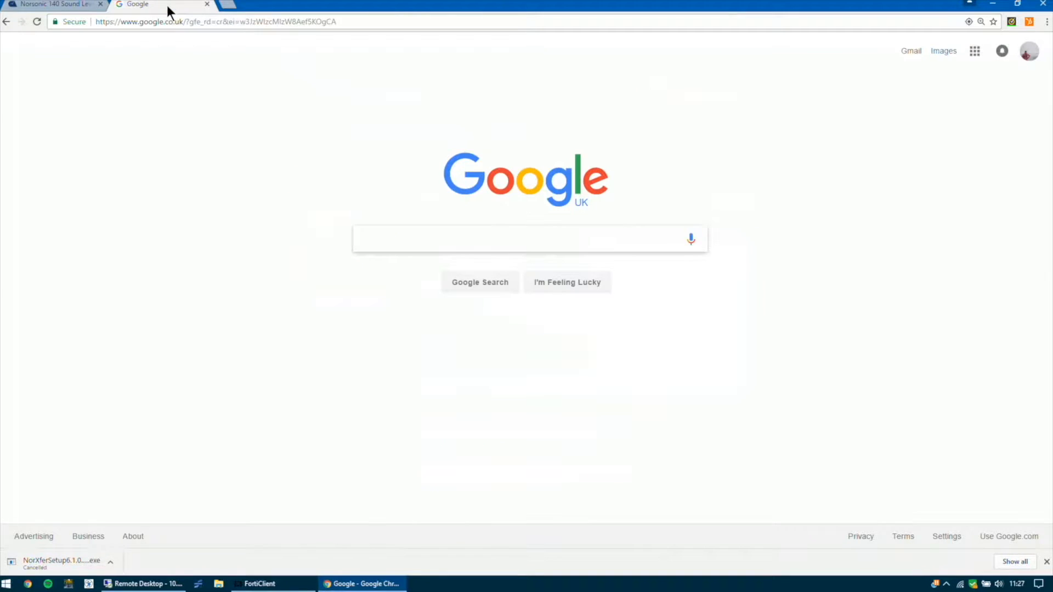
Go to norsonic.com/release, the Norsonic release software downloads page.
{"action": "left_click", "coordinate": [165, 20]}
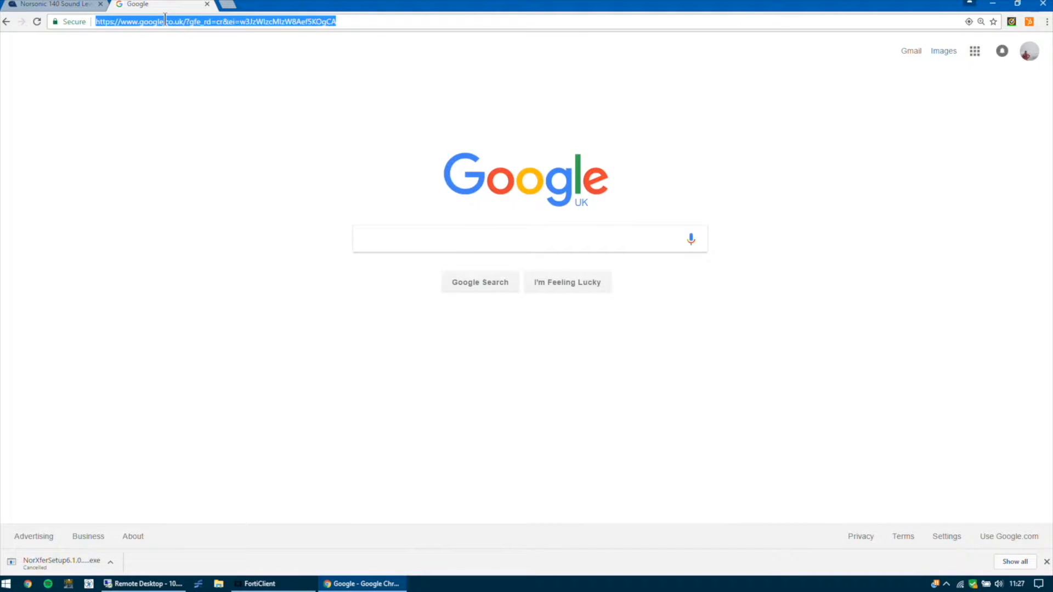
{"action": "type", "text": "norrsonic.com/release"}
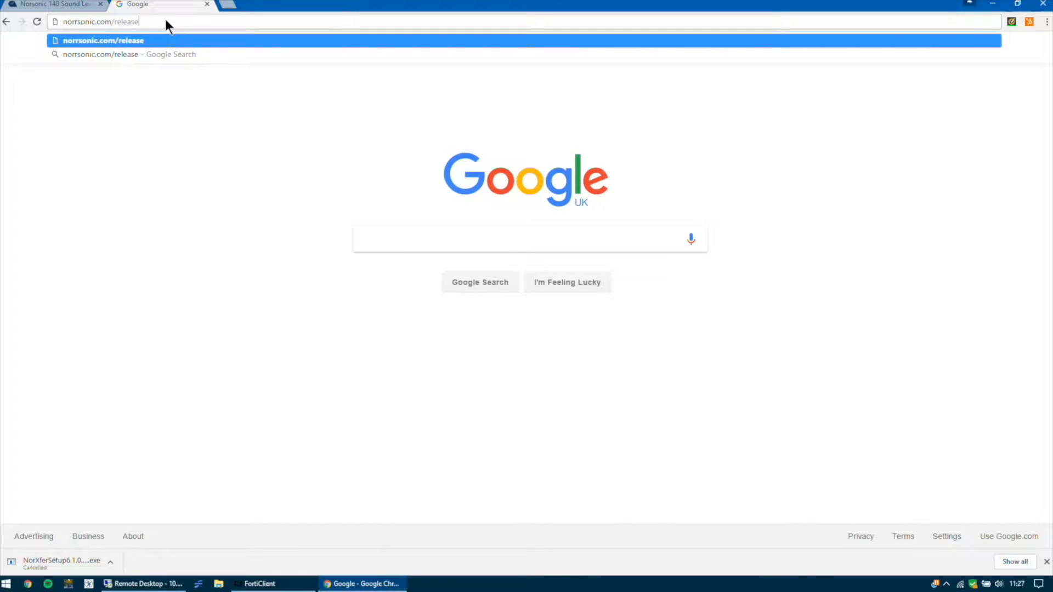
{"action": "key", "text": "BackSpace"}
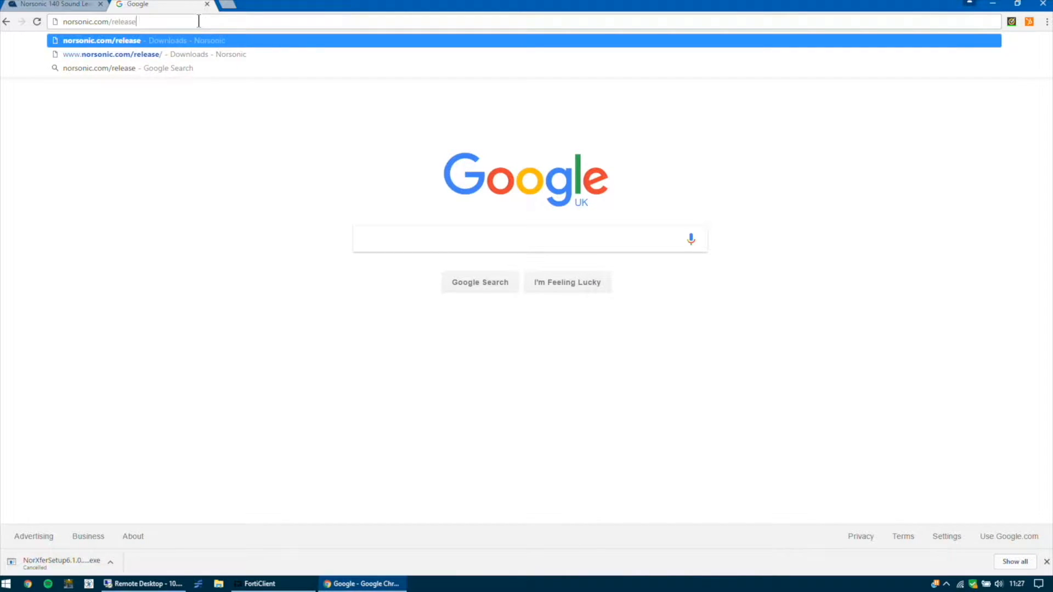
{"action": "key", "text": "Return"}
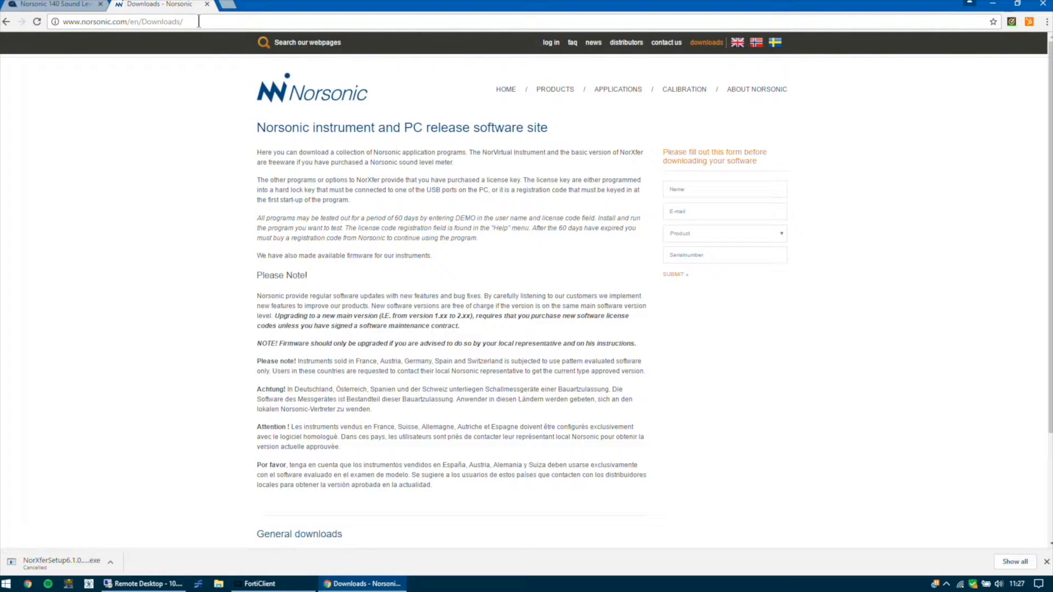
Enter DEMO as name and e-mail and choose NorXfer Nor1020 as the product.
{"action": "left_click", "coordinate": [686, 190]}
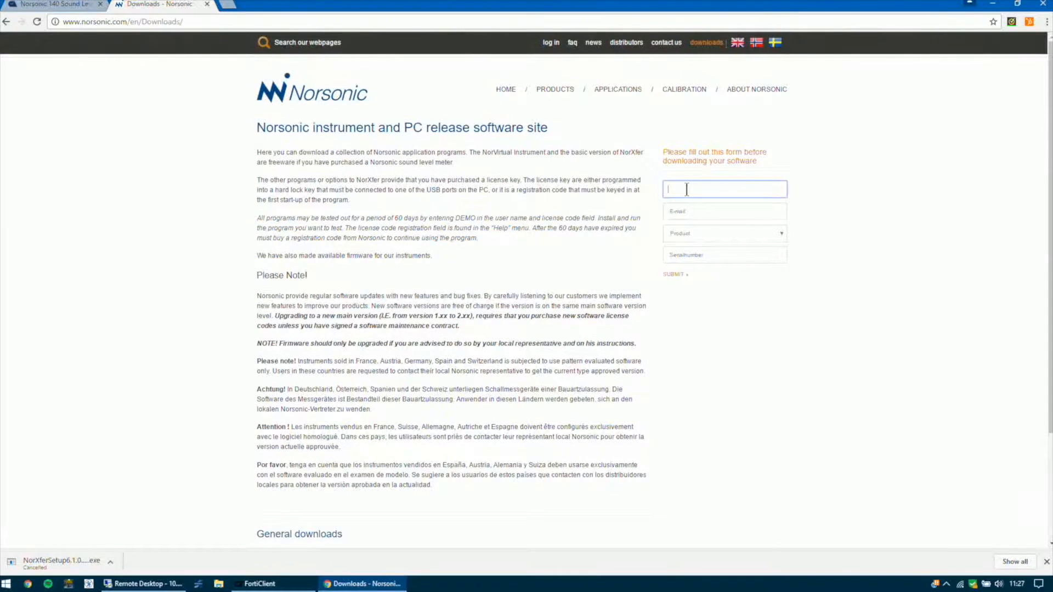
{"action": "type", "text": "DE"}
{"action": "type", "text": "MO"}
{"action": "key", "text": "Tab"}
{"action": "type", "text": "DE"}
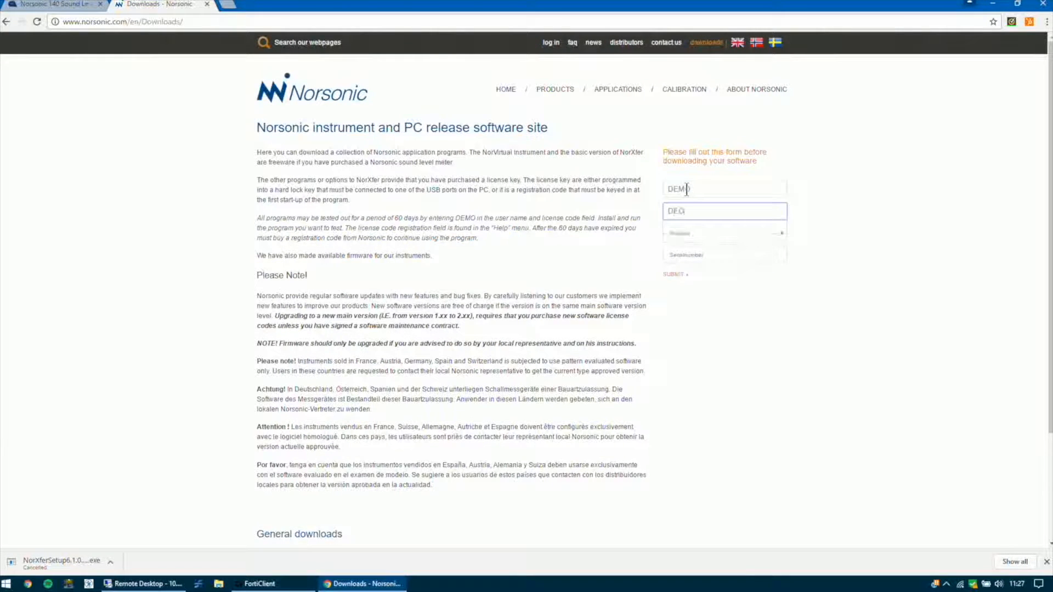
{"action": "type", "text": "MO"}
{"action": "key", "text": "Tab"}
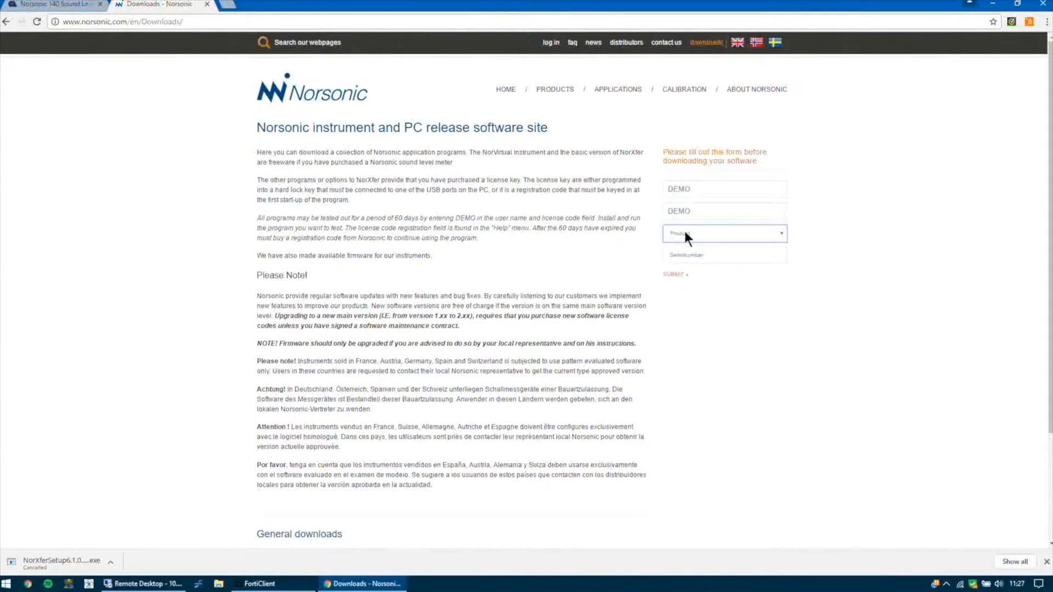
{"action": "left_click", "coordinate": [685, 232]}
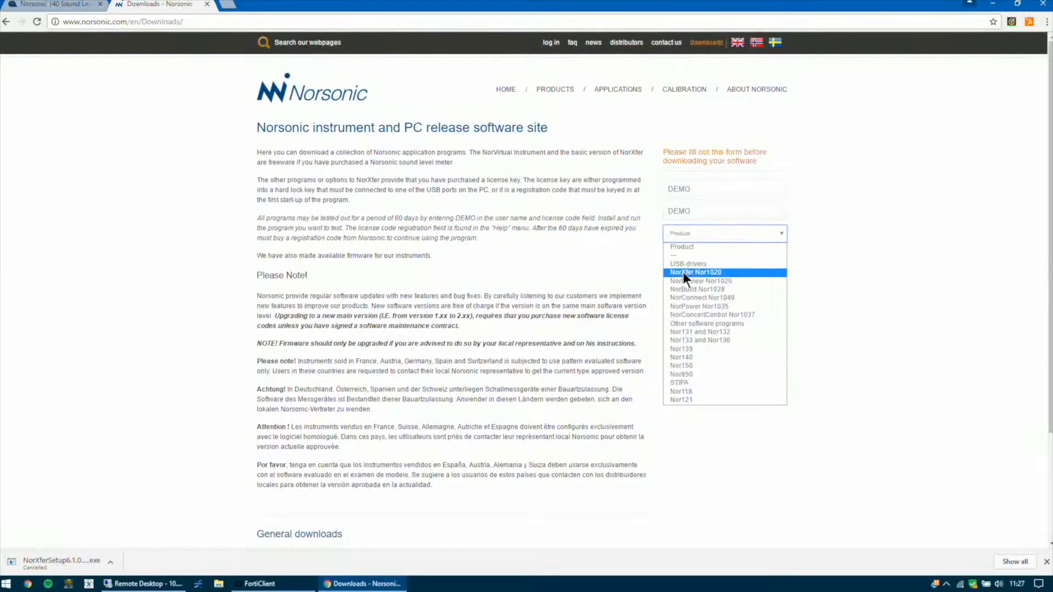
{"action": "left_click", "coordinate": [684, 272]}
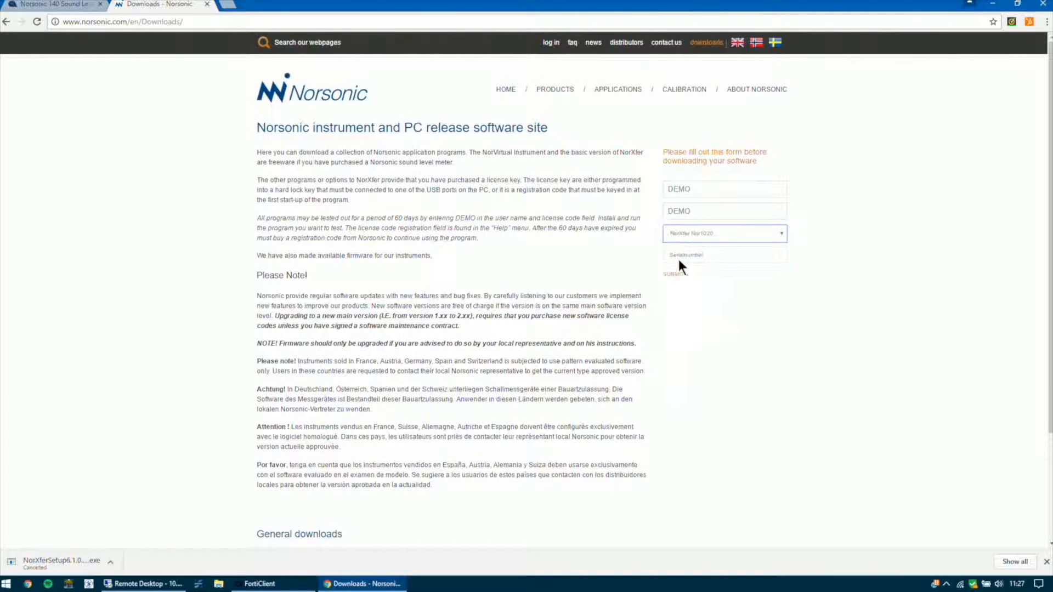
Enter DEMO as the serial number and submit the form to get the download links.
{"action": "left_click", "coordinate": [679, 257]}
{"action": "type", "text": "DEMO"}
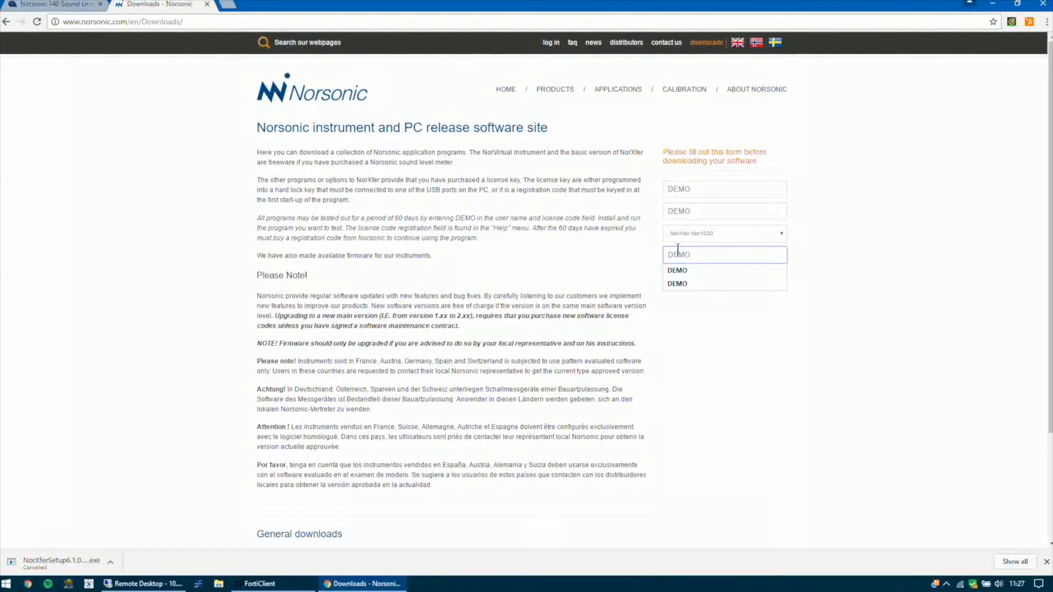
{"action": "left_click", "coordinate": [679, 270]}
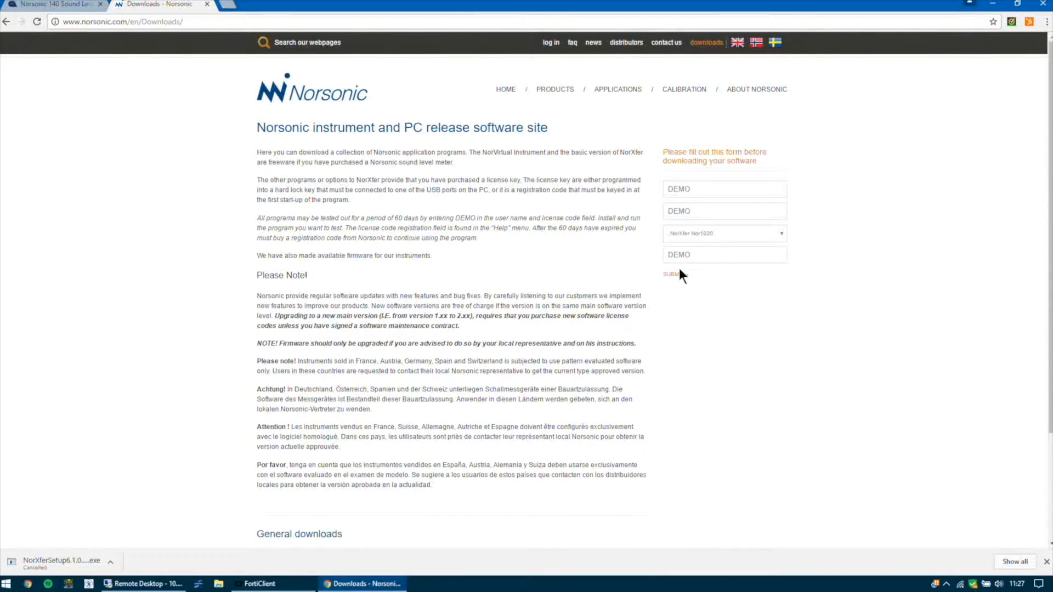
{"action": "left_click", "coordinate": [674, 274]}
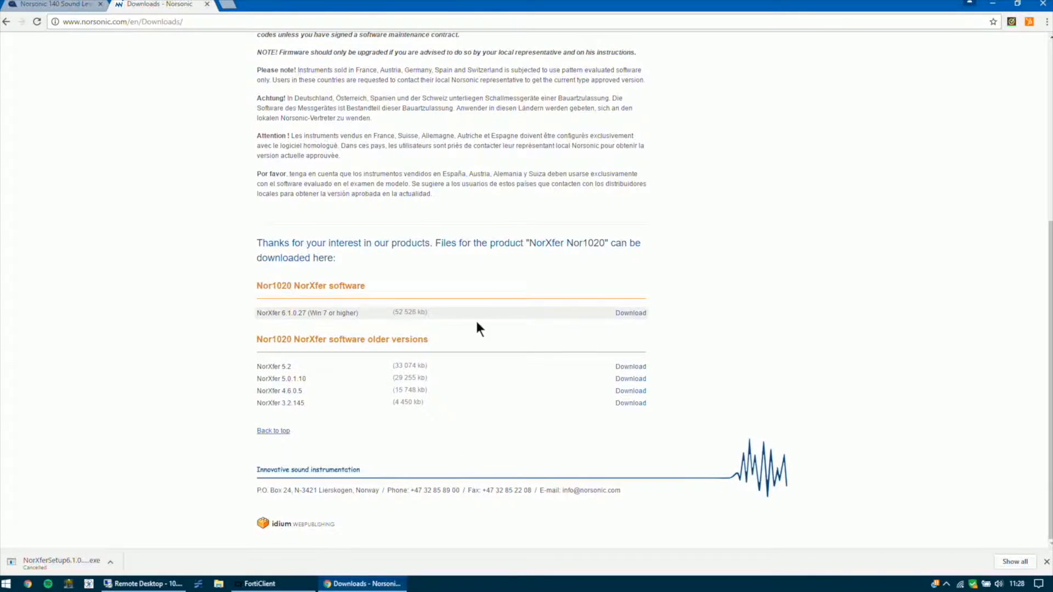
{"action": "left_click", "coordinate": [630, 314]}
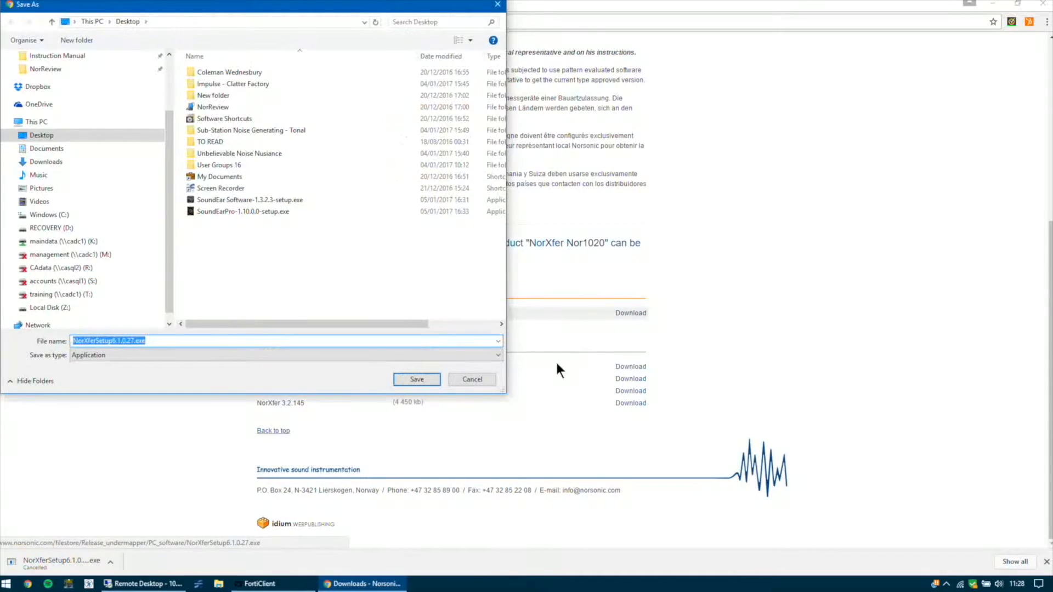
{"action": "left_click", "coordinate": [489, 379]}
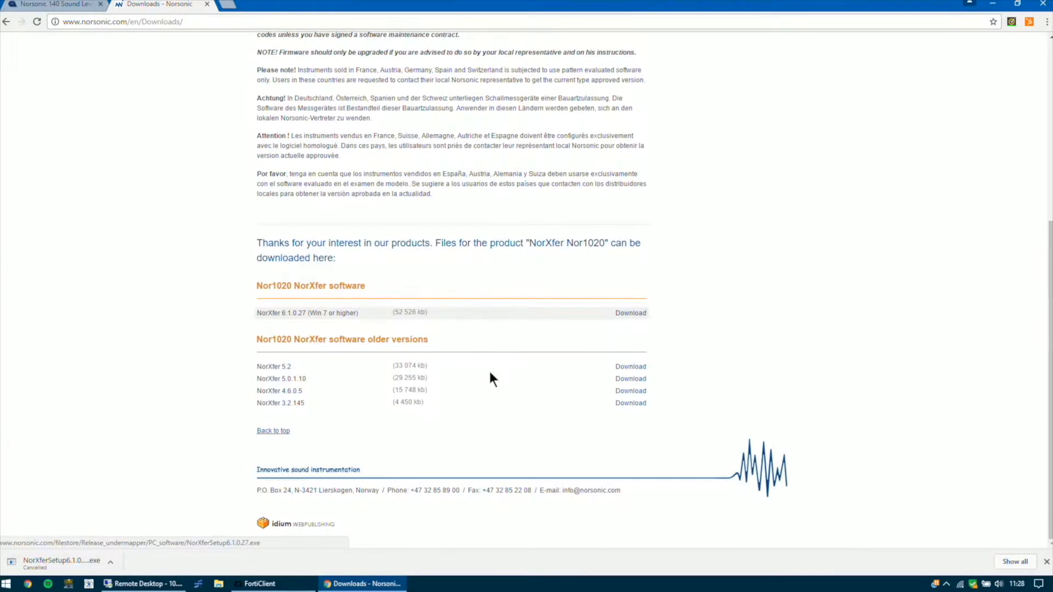
{"action": "right_click", "coordinate": [74, 560]}
Launch NorXfer 6.0 from the Norsonic group in the Windows Start menu.
{"action": "left_click", "coordinate": [41, 517]}
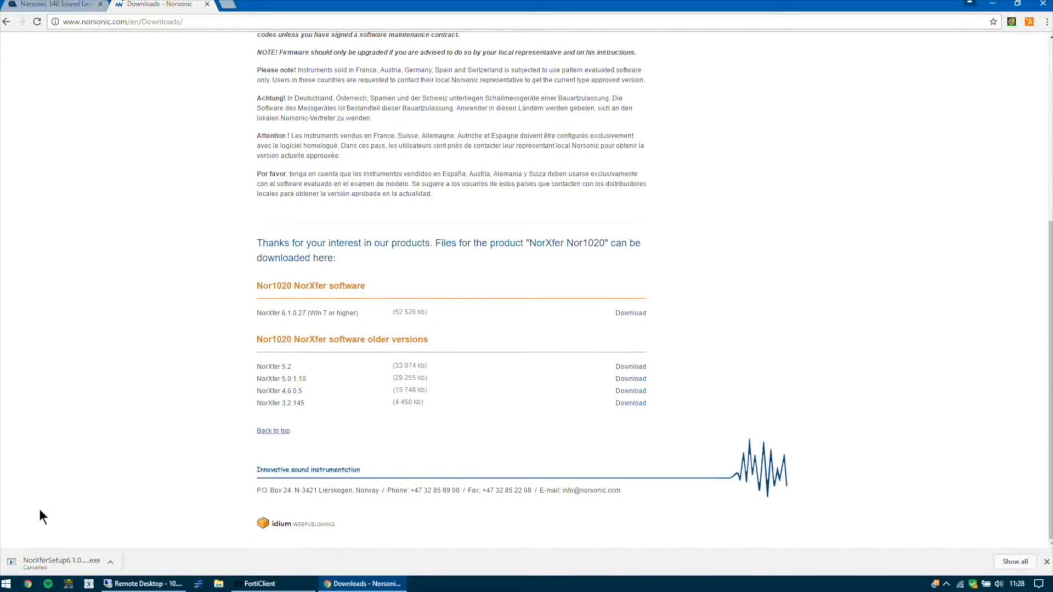
{"action": "left_click", "coordinate": [6, 585]}
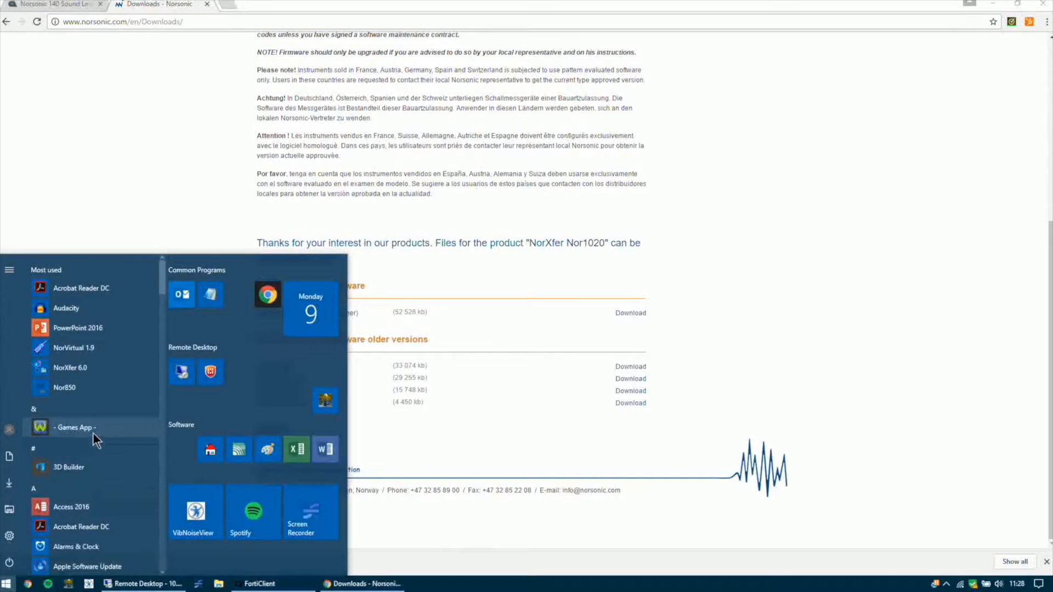
{"action": "scroll", "coordinate": [93, 437], "scroll_direction": "down", "scroll_amount": 5}
{"action": "scroll", "coordinate": [94, 436], "scroll_direction": "down", "scroll_amount": 5}
{"action": "scroll", "coordinate": [93, 436], "scroll_direction": "down", "scroll_amount": 5}
{"action": "scroll", "coordinate": [93, 436], "scroll_direction": "down", "scroll_amount": 1}
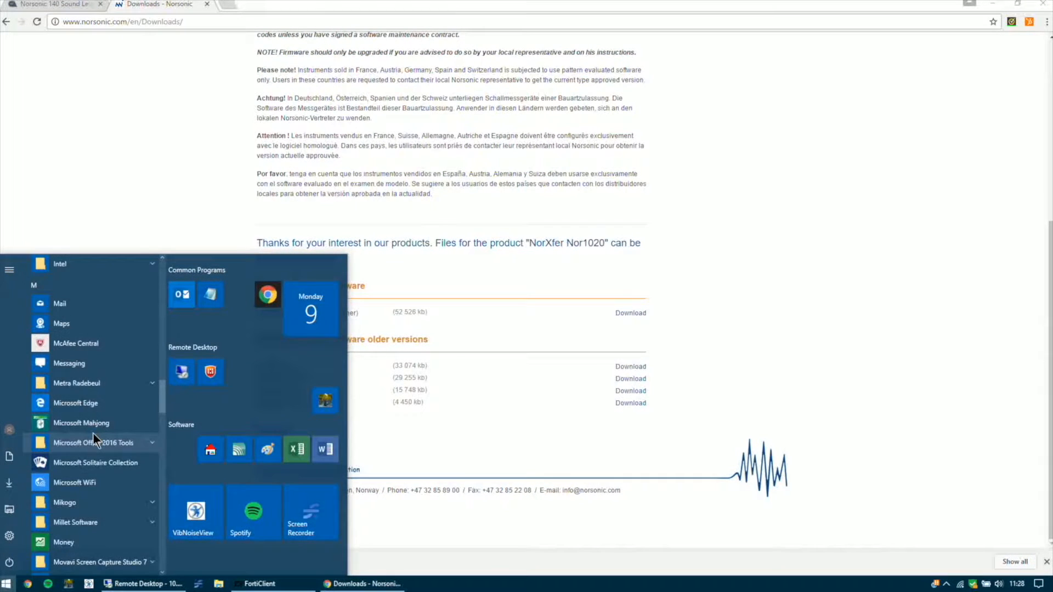
{"action": "scroll", "coordinate": [93, 436], "scroll_direction": "down", "scroll_amount": 1}
{"action": "scroll", "coordinate": [93, 437], "scroll_direction": "down", "scroll_amount": 2}
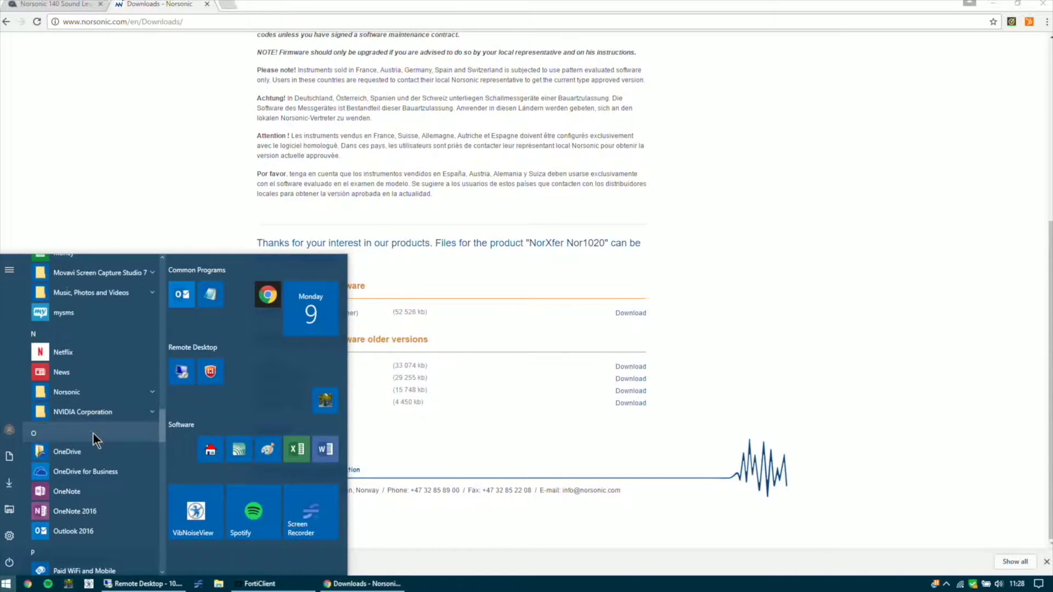
{"action": "left_click", "coordinate": [115, 393]}
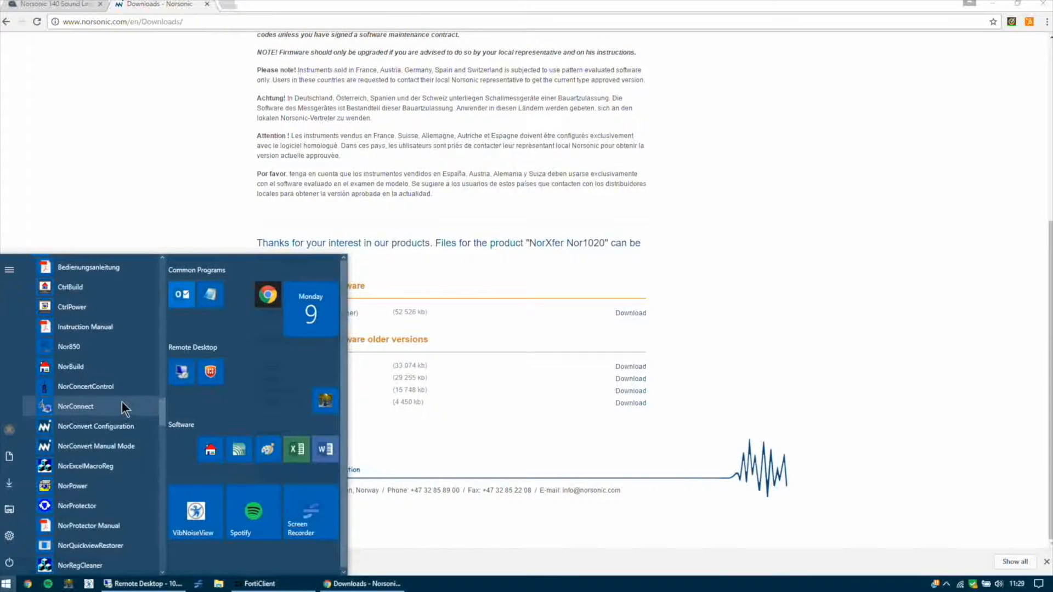
{"action": "scroll", "coordinate": [125, 397], "scroll_direction": "down", "scroll_amount": 5}
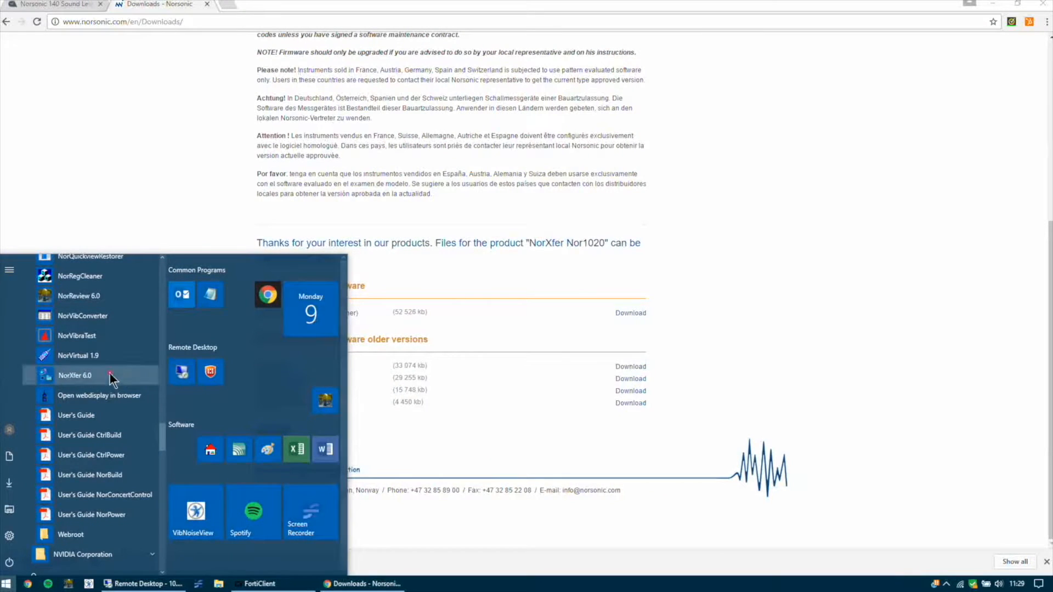
{"action": "left_click", "coordinate": [110, 377]}
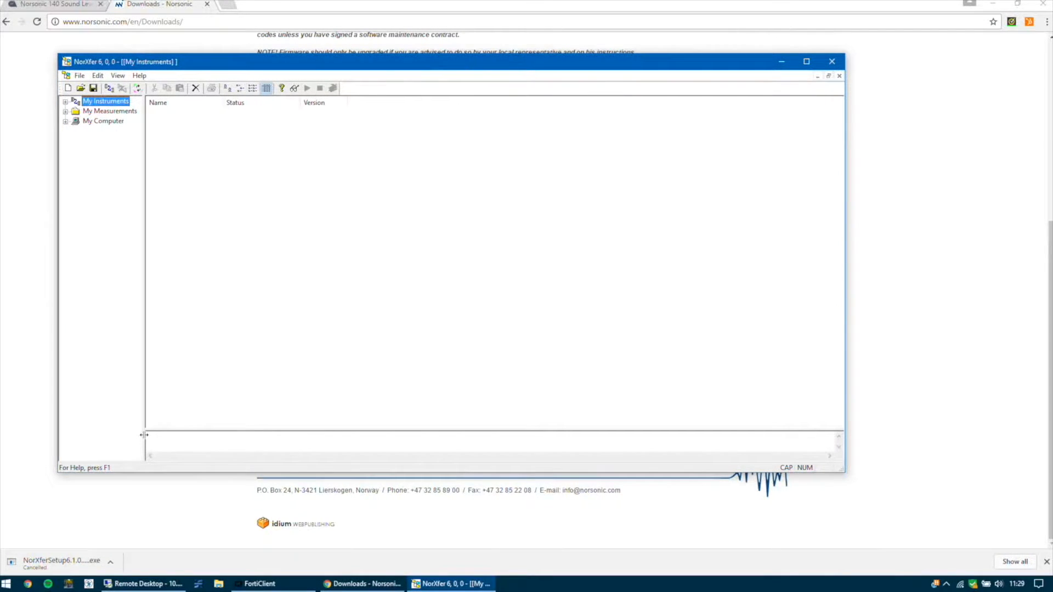
Maximize the NorXfer window to fill the screen.
{"action": "left_click", "coordinate": [807, 63]}
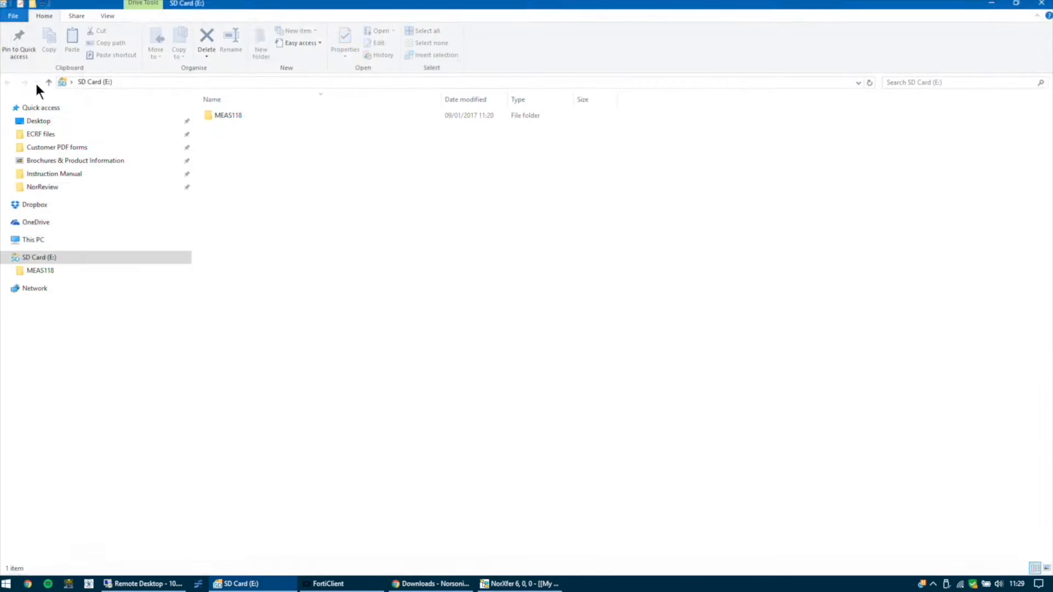
Close the SD Card (E:) Explorer window so NorXfer shows again.
{"action": "left_click", "coordinate": [1046, 4]}
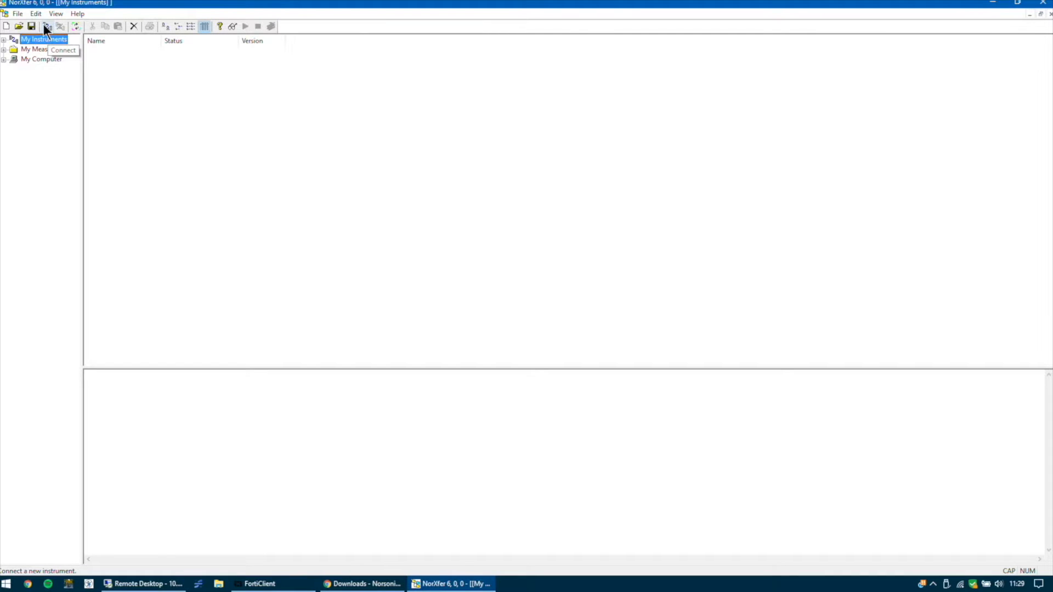
Connect a Nor140 instrument with a local (sd card) connection, adding nor140.local.
{"action": "left_click", "coordinate": [48, 27]}
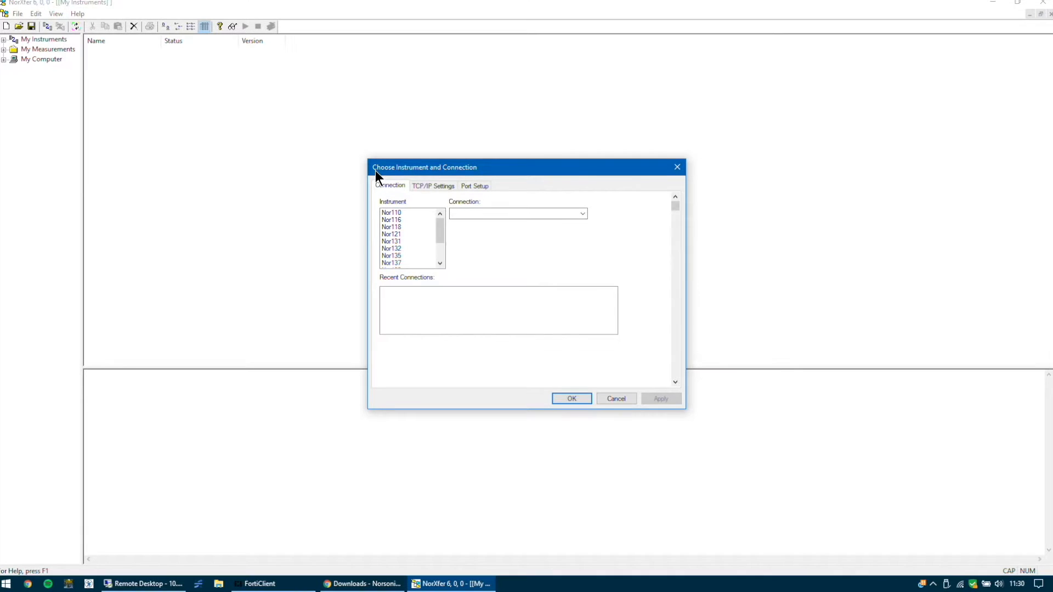
{"action": "left_click_drag", "start_coordinate": [440, 229], "coordinate": [440, 255]}
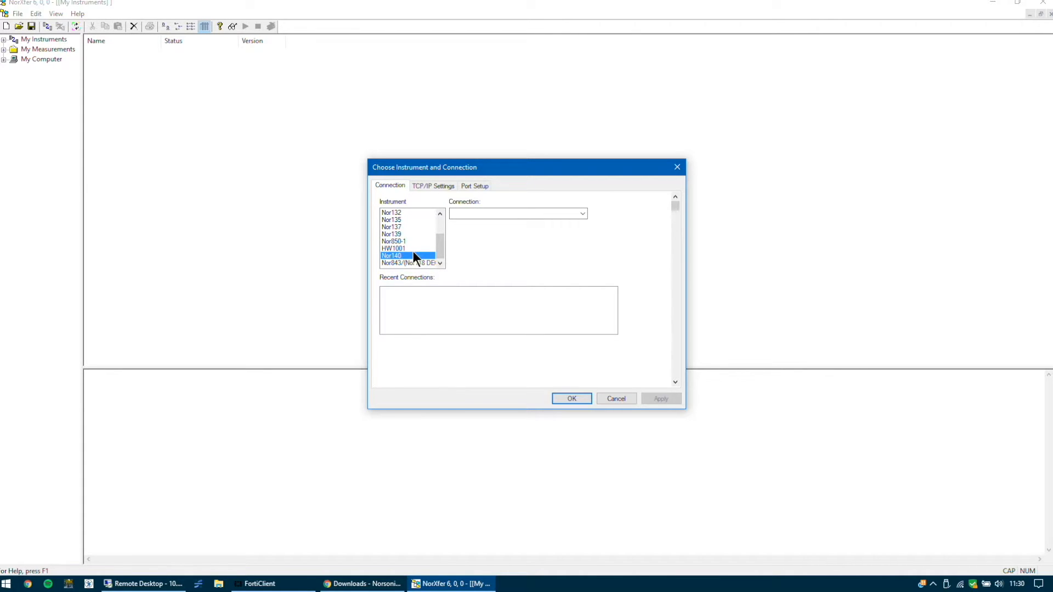
{"action": "left_click", "coordinate": [587, 212]}
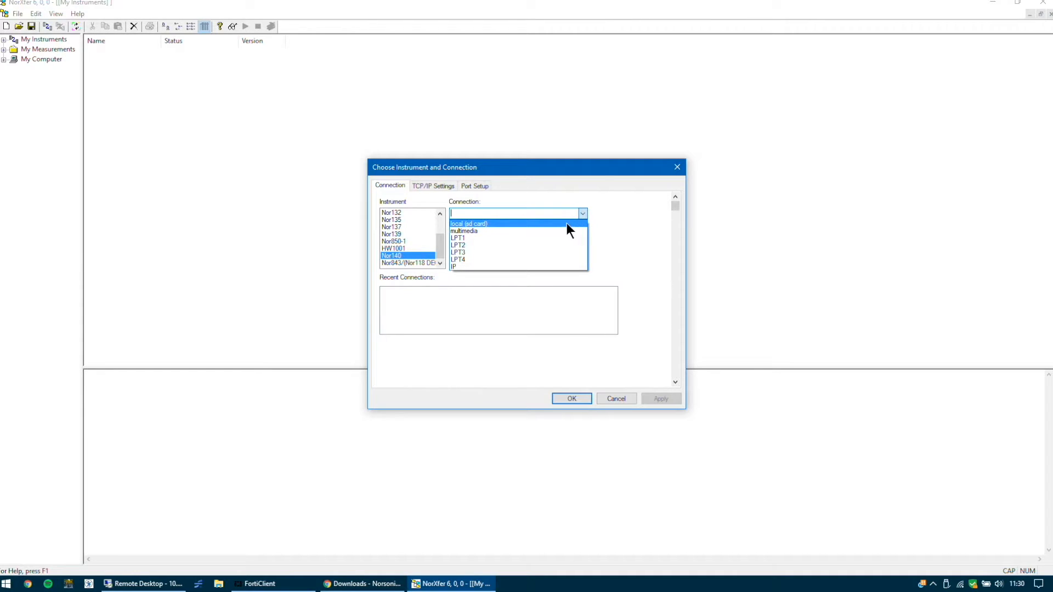
{"action": "left_click", "coordinate": [491, 223]}
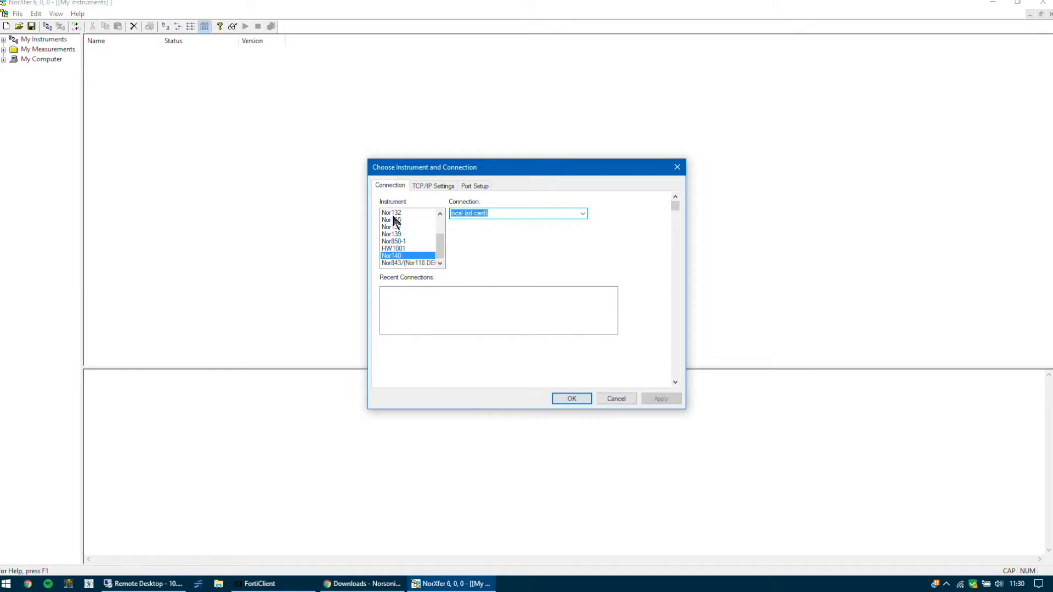
{"action": "left_click", "coordinate": [574, 400]}
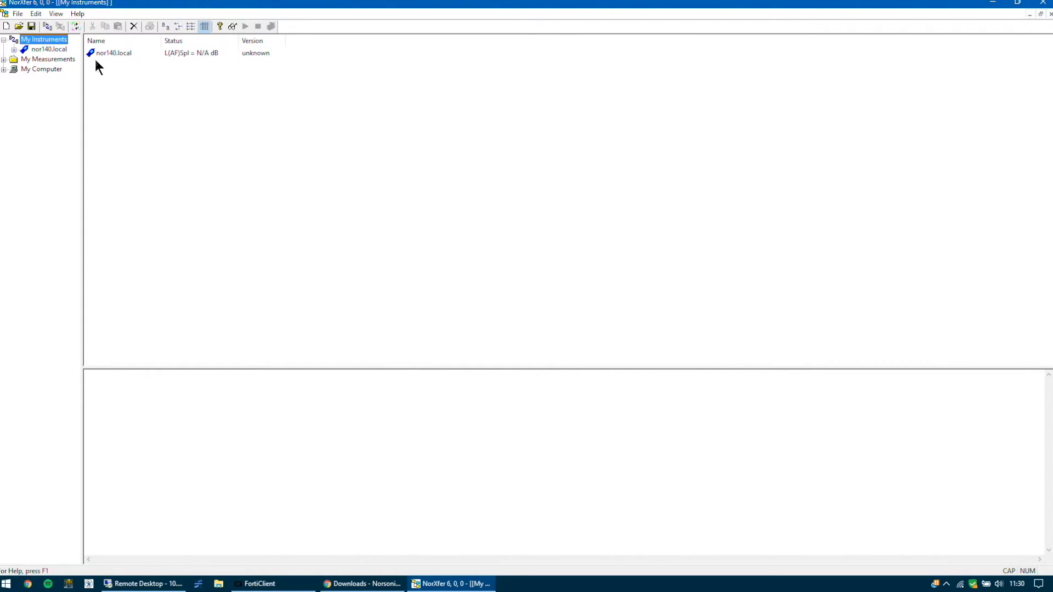
Drag folder 170109 from nor140.local into My Measurements and show its contents.
{"action": "left_click", "coordinate": [126, 54]}
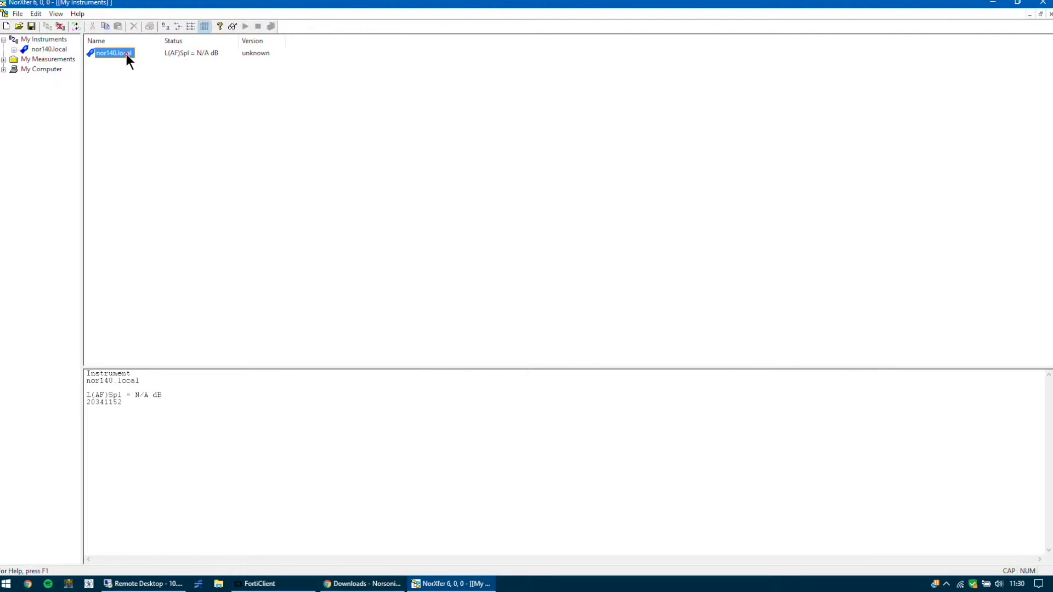
{"action": "double_click", "coordinate": [126, 53]}
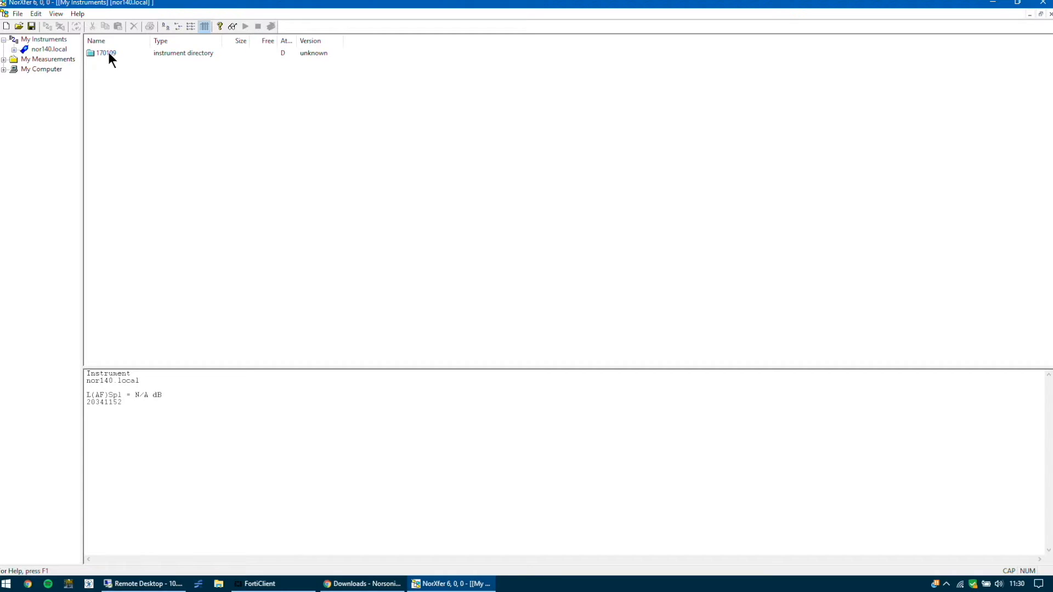
{"action": "left_click_drag", "start_coordinate": [107, 52], "coordinate": [106, 66]}
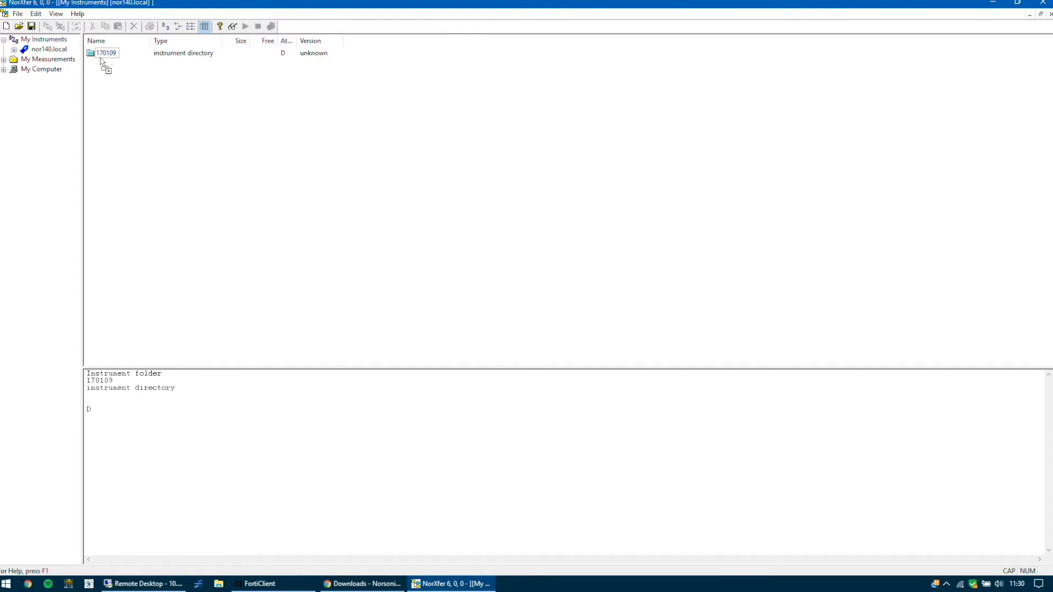
{"action": "left_click_drag", "start_coordinate": [104, 61], "coordinate": [61, 63]}
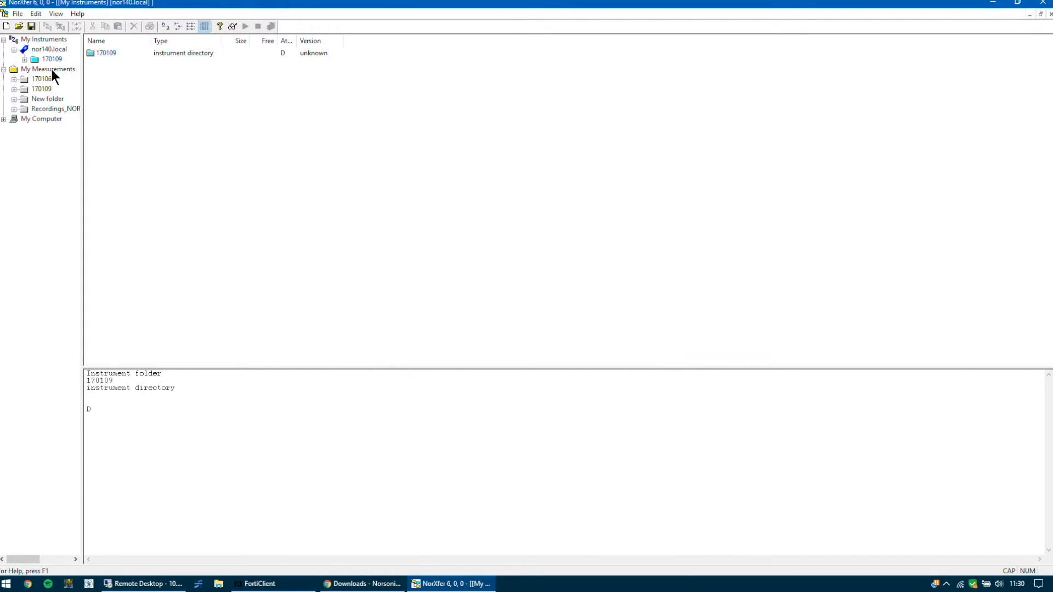
{"action": "left_click", "coordinate": [43, 71]}
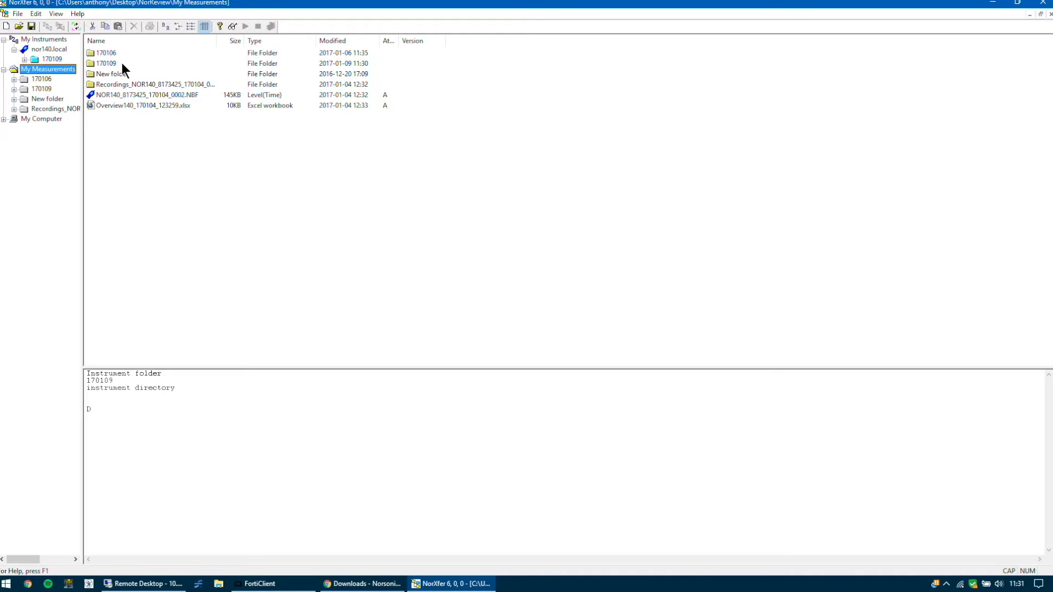
Convert the NBF measurement in folder 170109 to Excel and widen the Name column.
{"action": "left_click", "coordinate": [119, 64]}
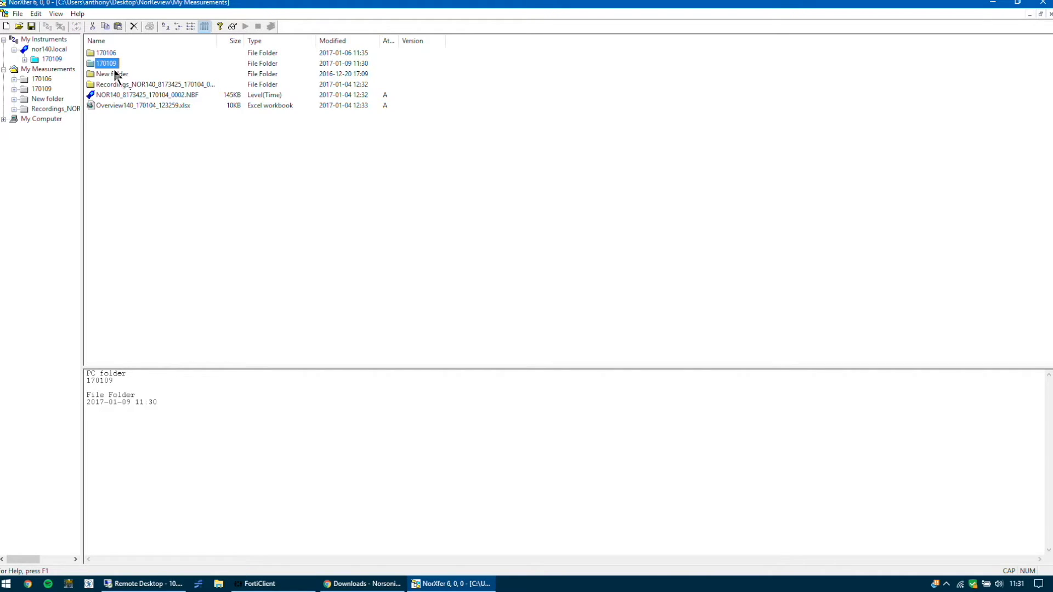
{"action": "double_click", "coordinate": [108, 65]}
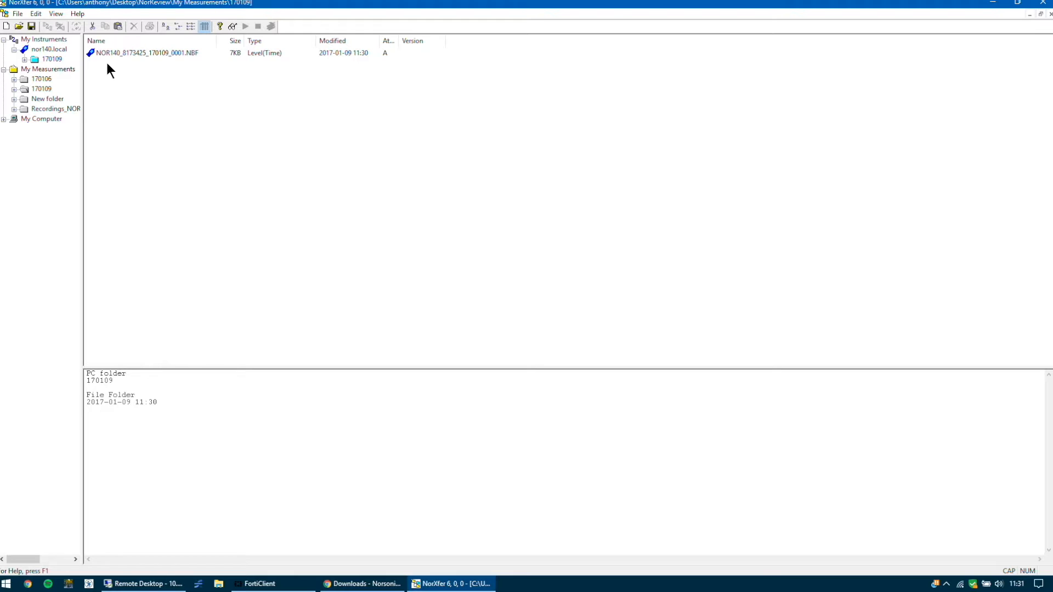
{"action": "right_click", "coordinate": [171, 60]}
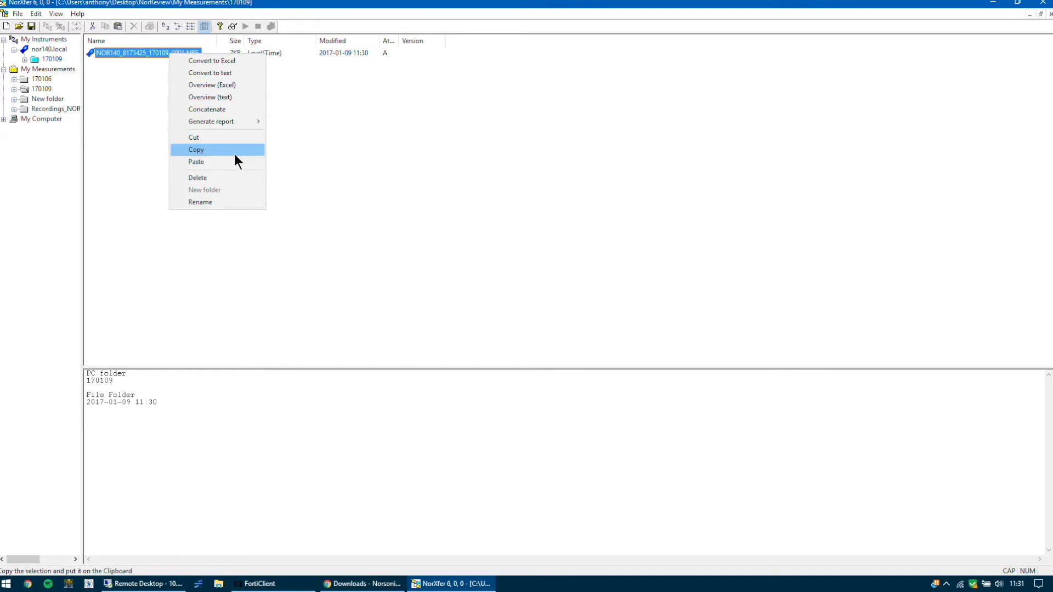
{"action": "left_click", "coordinate": [231, 61]}
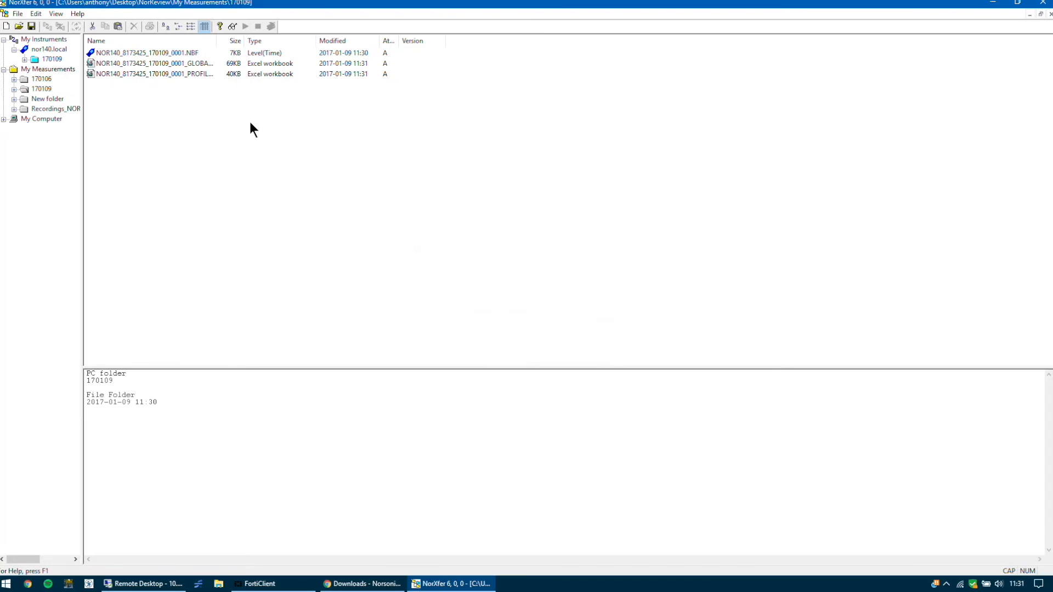
{"action": "left_click_drag", "start_coordinate": [222, 40], "coordinate": [298, 41]}
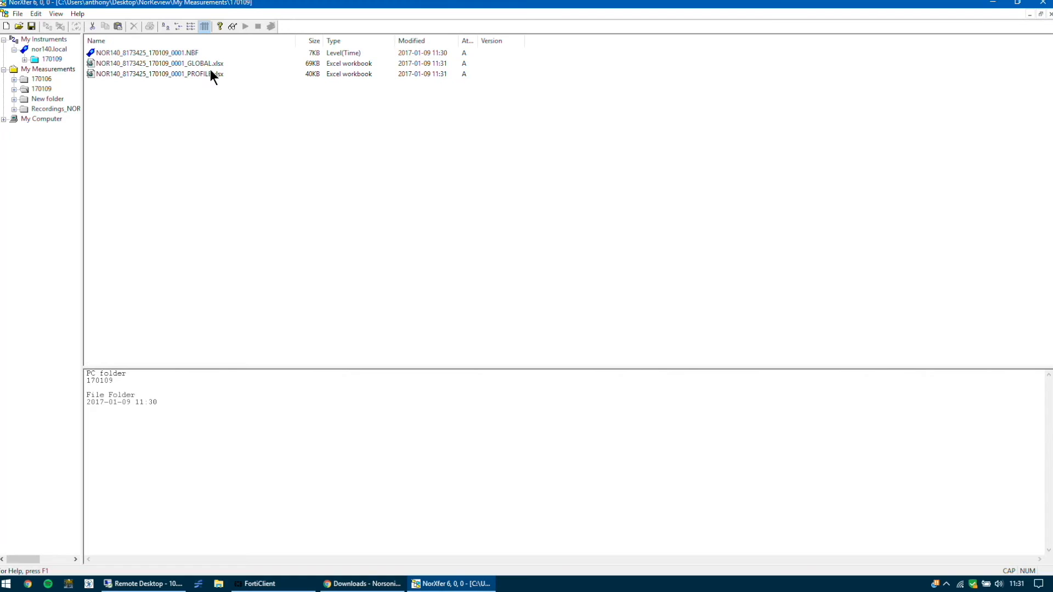
Open GLOBAL.xlsx in Excel and view the LAd,eq and LfF,99.0%_8 sheets.
{"action": "left_click", "coordinate": [209, 64]}
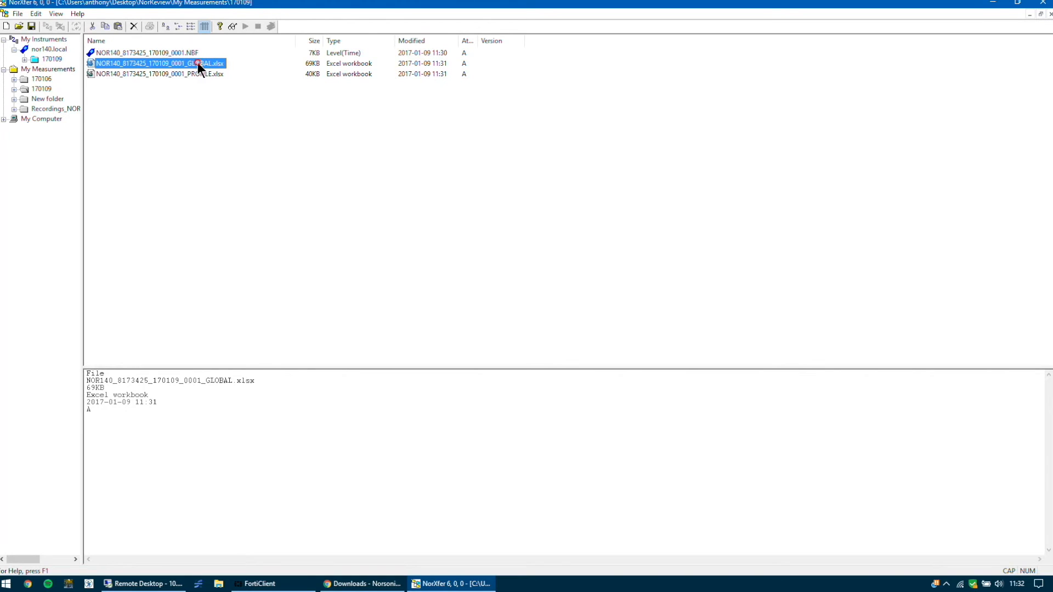
{"action": "double_click", "coordinate": [198, 62]}
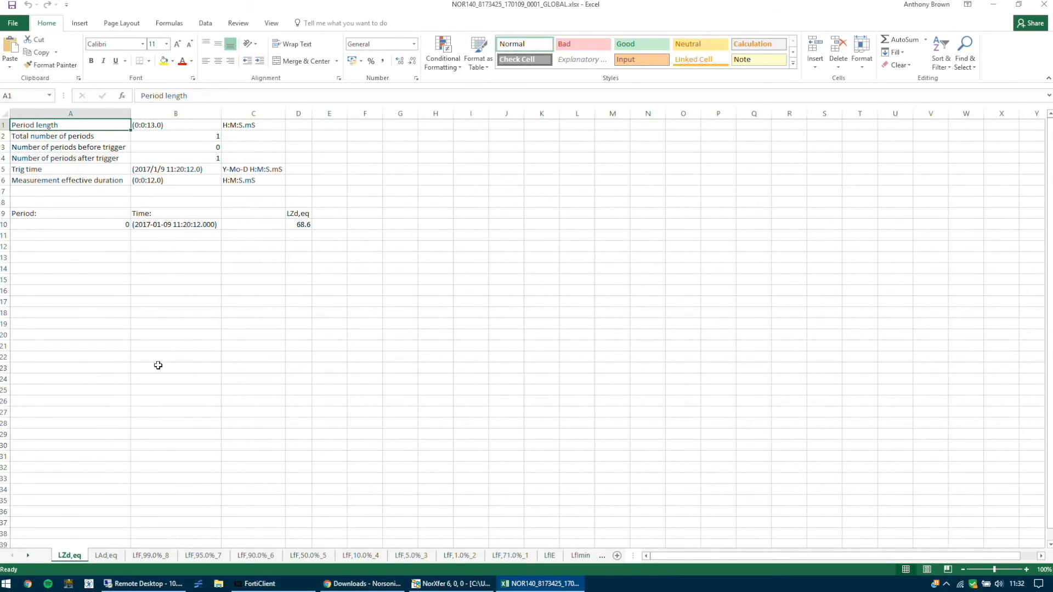
{"action": "left_click", "coordinate": [113, 559]}
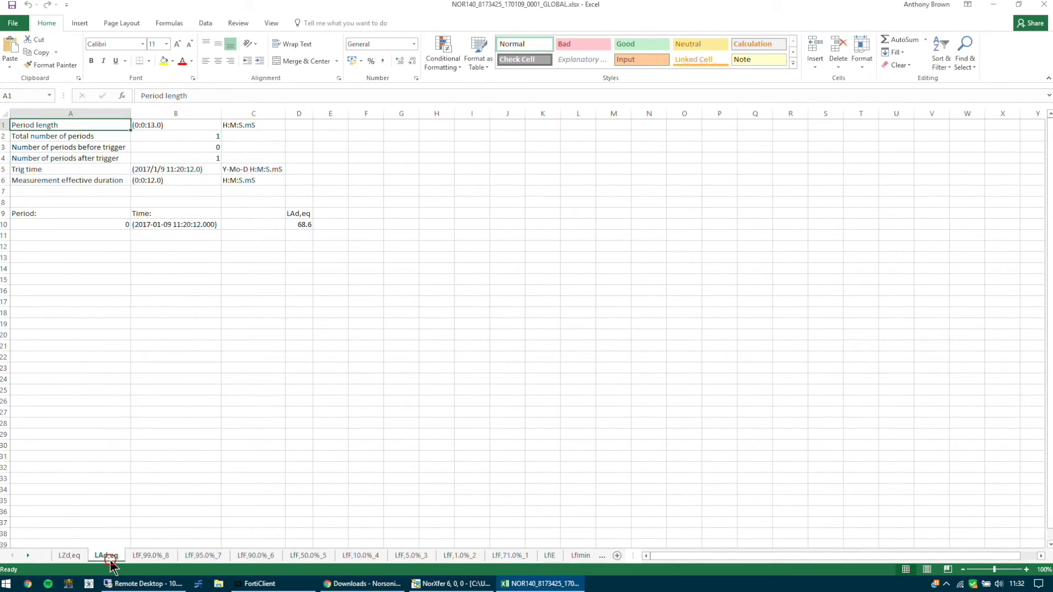
{"action": "left_click", "coordinate": [149, 560]}
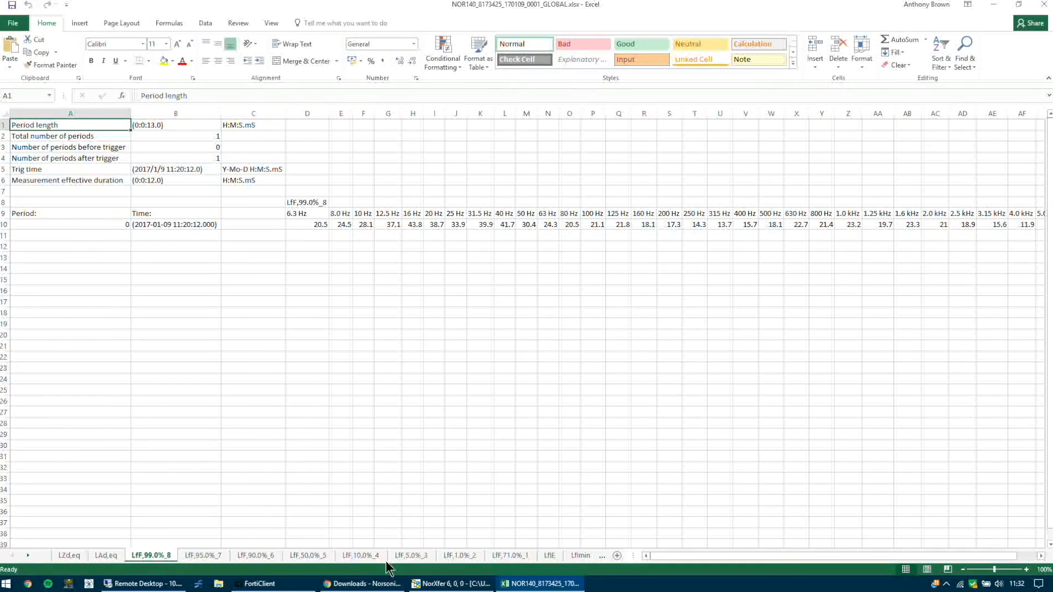
Browse on through Lfmin, Lfmax and Lfleq sheets, then return to NorXfer.
{"action": "left_click", "coordinate": [586, 555]}
{"action": "left_click", "coordinate": [586, 558]}
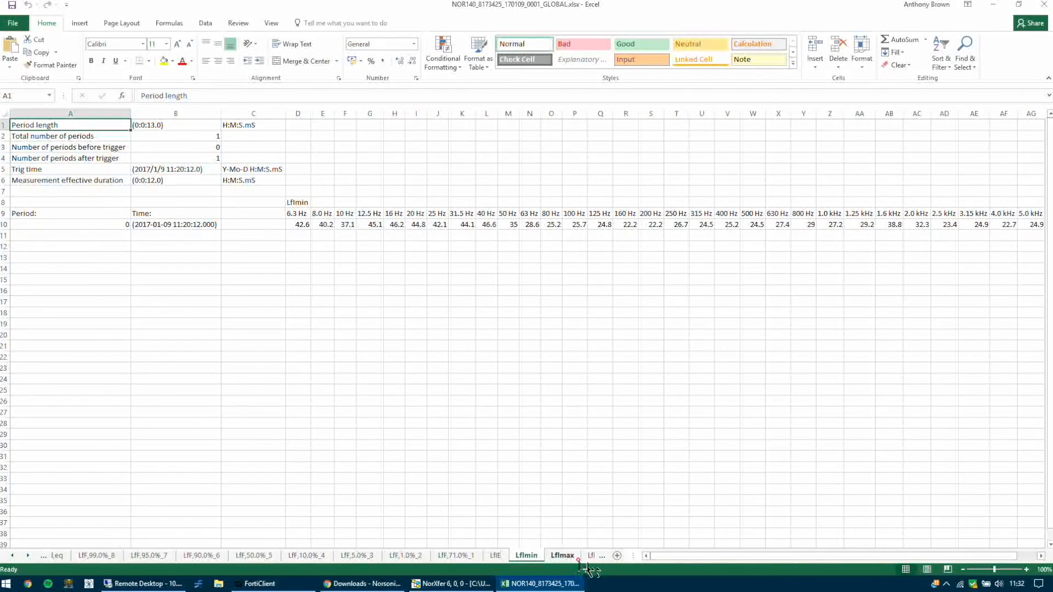
{"action": "left_click", "coordinate": [583, 558]}
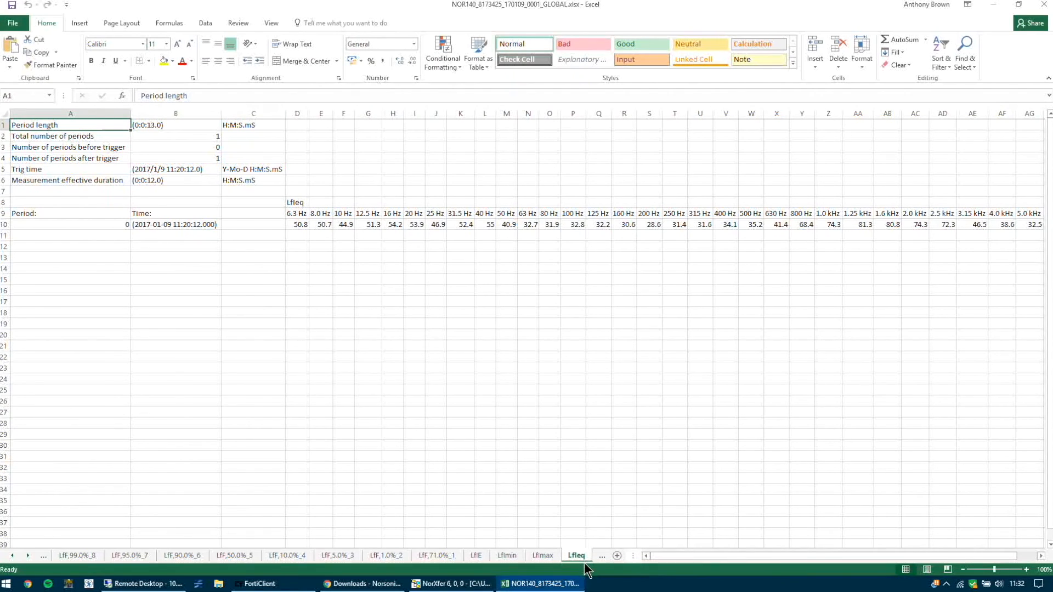
{"action": "key", "text": "alt+Tab"}
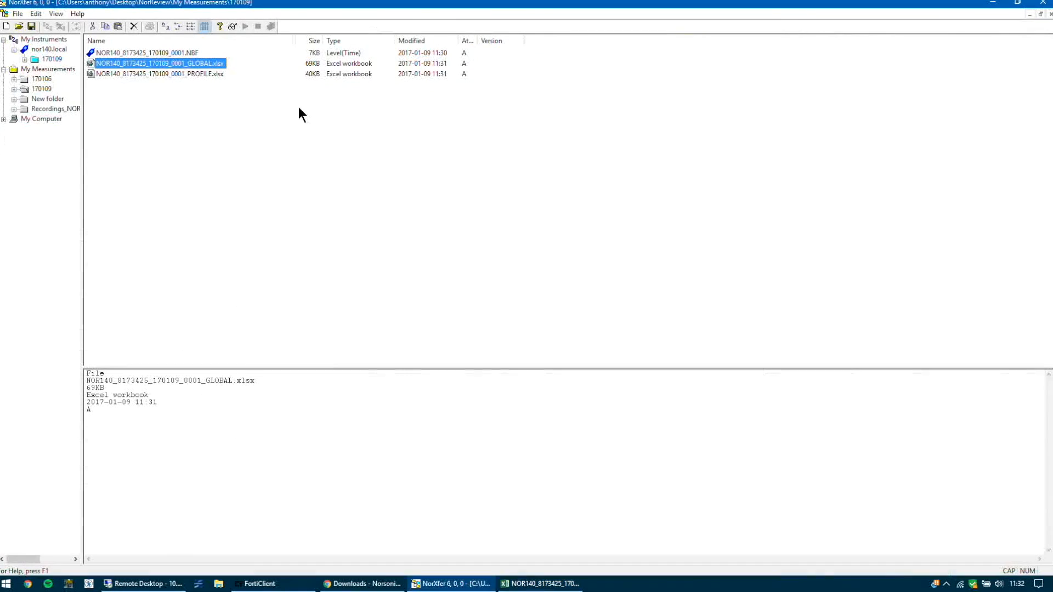
Open PROFILE.xlsx in Excel, showing LfFmax band levels for 13 one-second periods.
{"action": "double_click", "coordinate": [209, 74]}
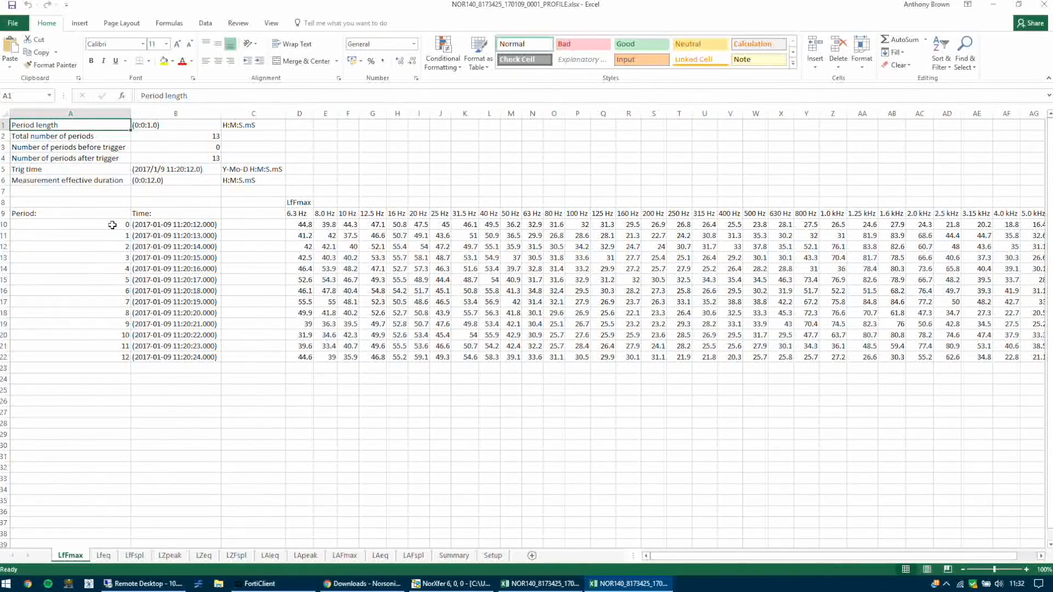
{"action": "left_click", "coordinate": [226, 236]}
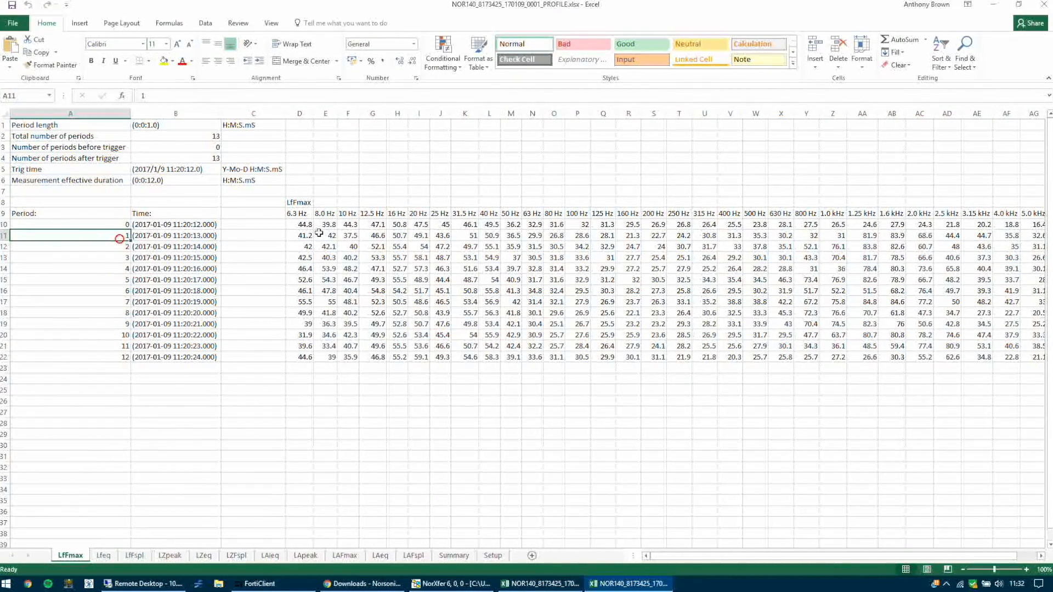